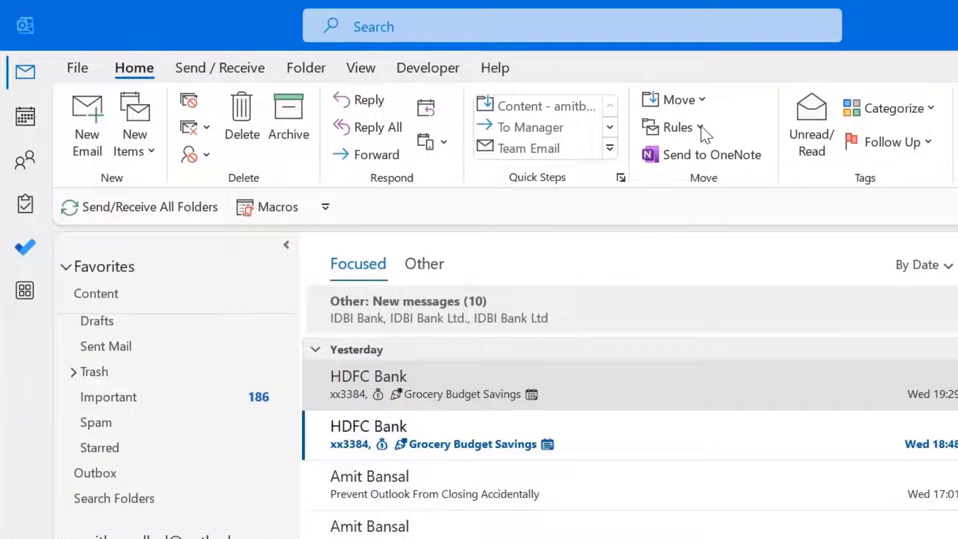
Open Rules and Alerts for the current Inbox and bring up its Options window
{"action": "left_click", "coordinate": [700, 129]}
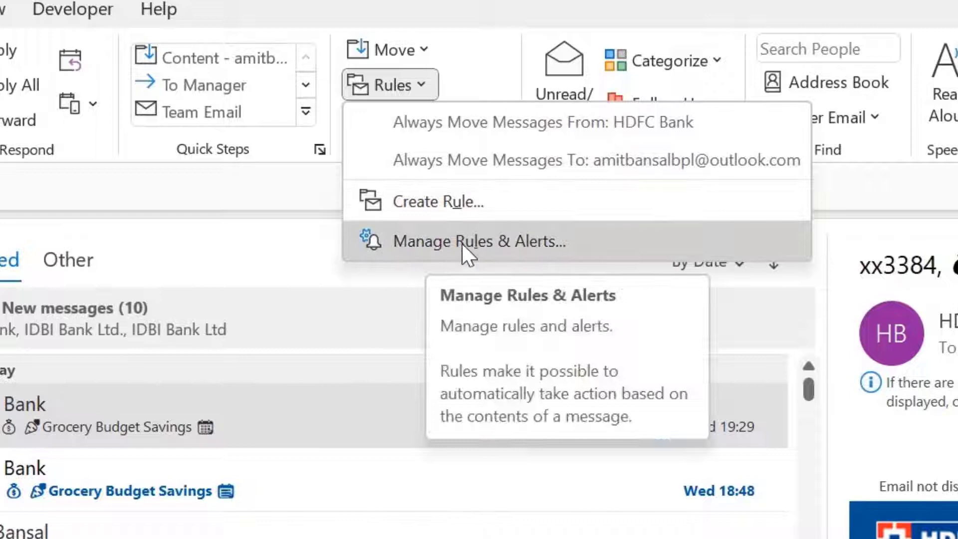
{"action": "left_click", "coordinate": [522, 239]}
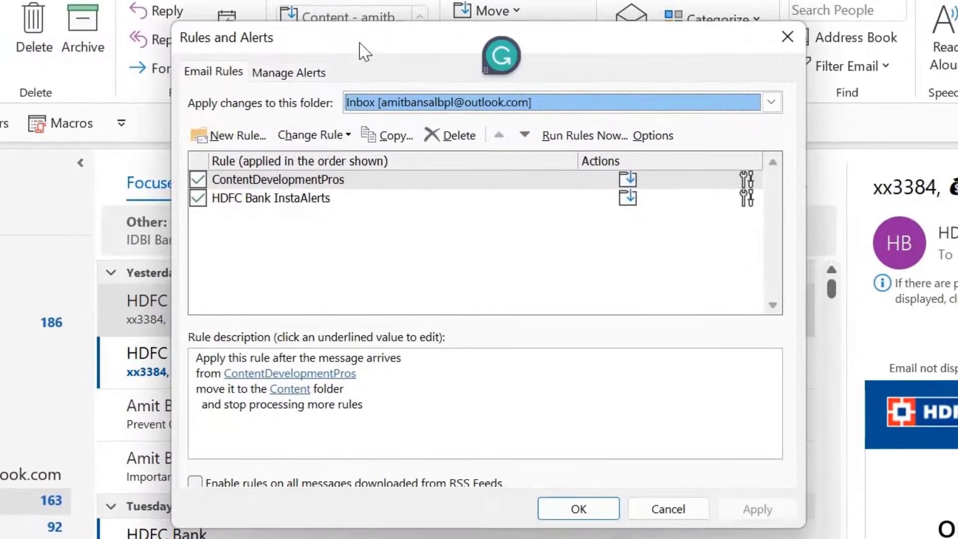
{"action": "left_click_drag", "start_coordinate": [389, 45], "coordinate": [403, 34]}
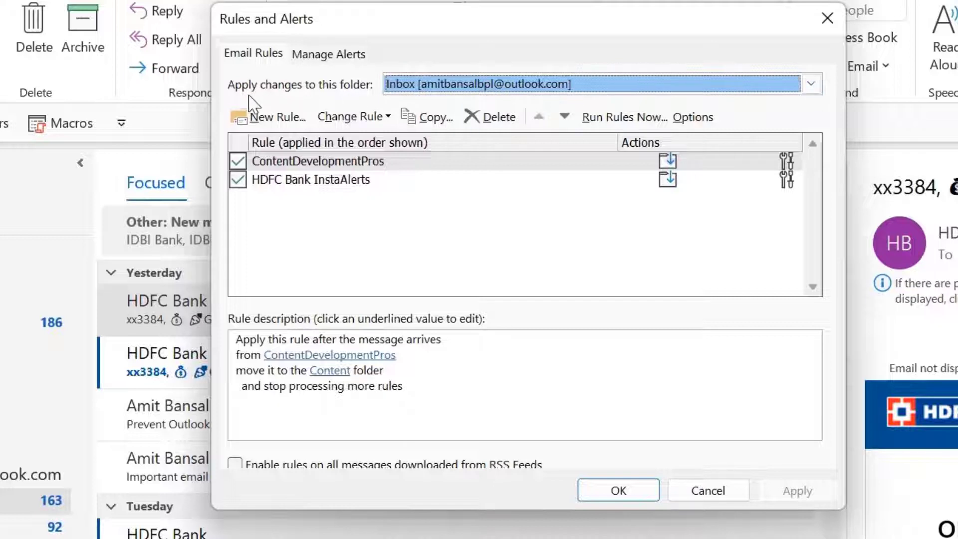
{"action": "left_click", "coordinate": [811, 85]}
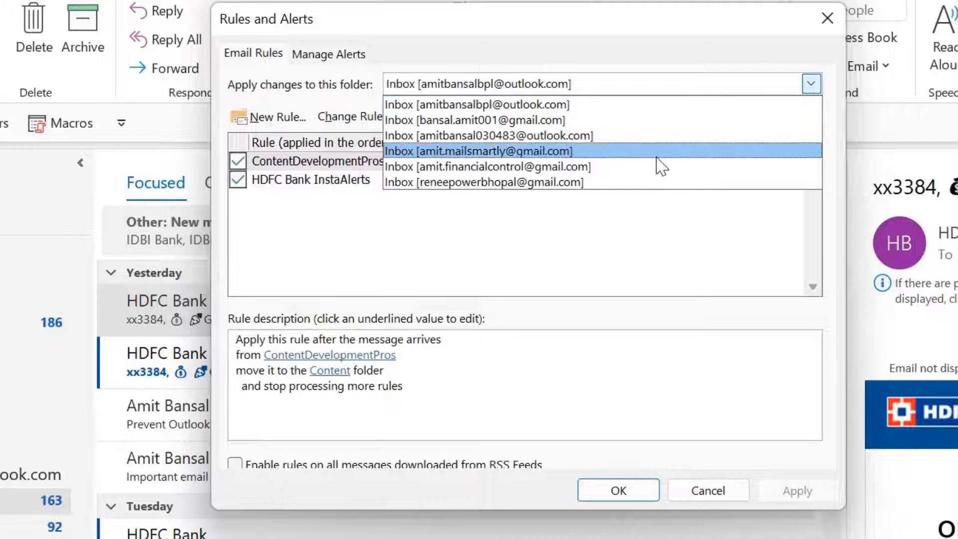
{"action": "left_click", "coordinate": [577, 104]}
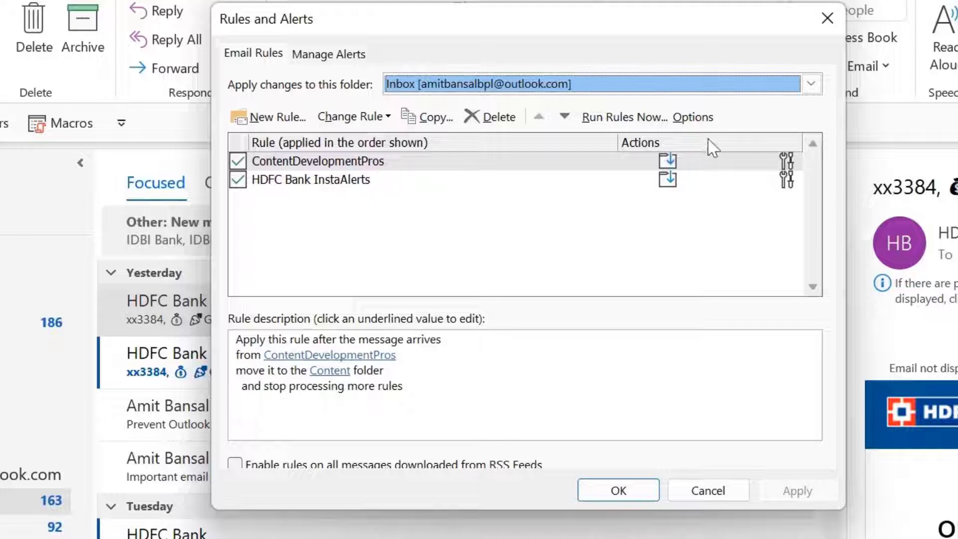
{"action": "left_click", "coordinate": [710, 125]}
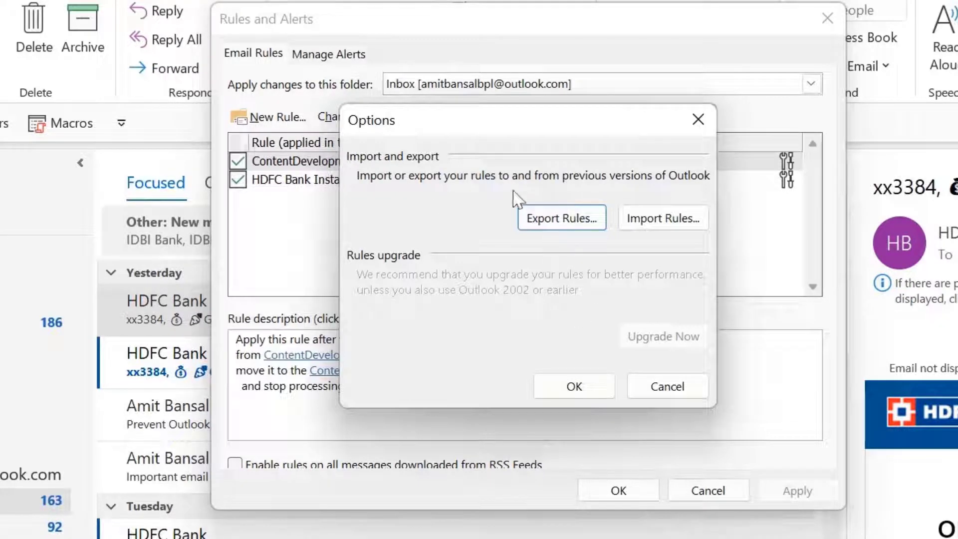
Export the rules to the Desktop as Rules.rwz, using the Rules Wizard rules (*.rwz) type
{"action": "left_click", "coordinate": [570, 223]}
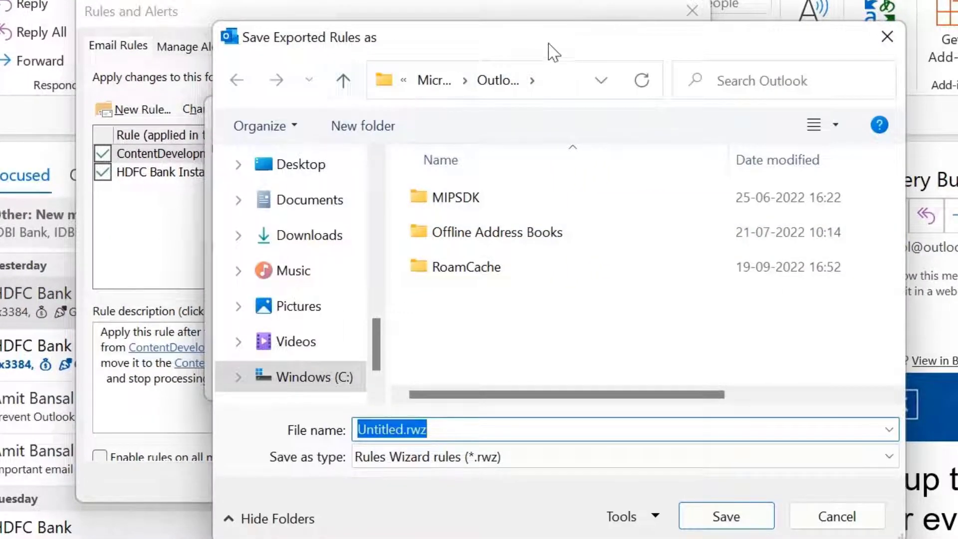
{"action": "mouse_move", "coordinate": [380, 333]}
{"action": "left_mouse_down"}
{"action": "mouse_move", "coordinate": [385, 254]}
{"action": "mouse_move", "coordinate": [353, 124]}
{"action": "left_mouse_up"}
{"action": "scroll", "coordinate": [315, 229], "scroll_direction": "down", "scroll_amount": 1}
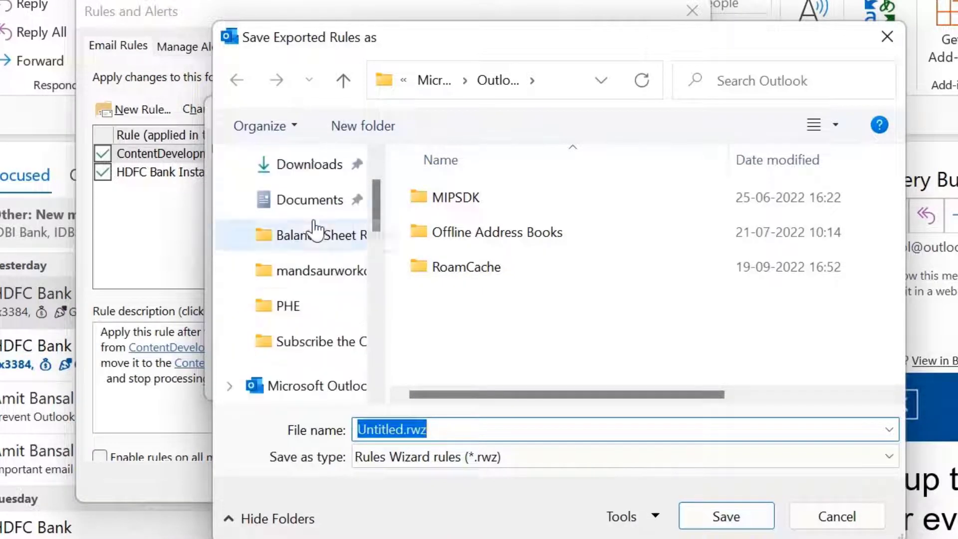
{"action": "scroll", "coordinate": [302, 312], "scroll_direction": "down", "scroll_amount": 2}
{"action": "scroll", "coordinate": [306, 310], "scroll_direction": "down", "scroll_amount": 3}
{"action": "scroll", "coordinate": [306, 310], "scroll_direction": "down", "scroll_amount": 5}
{"action": "left_click", "coordinate": [340, 326]}
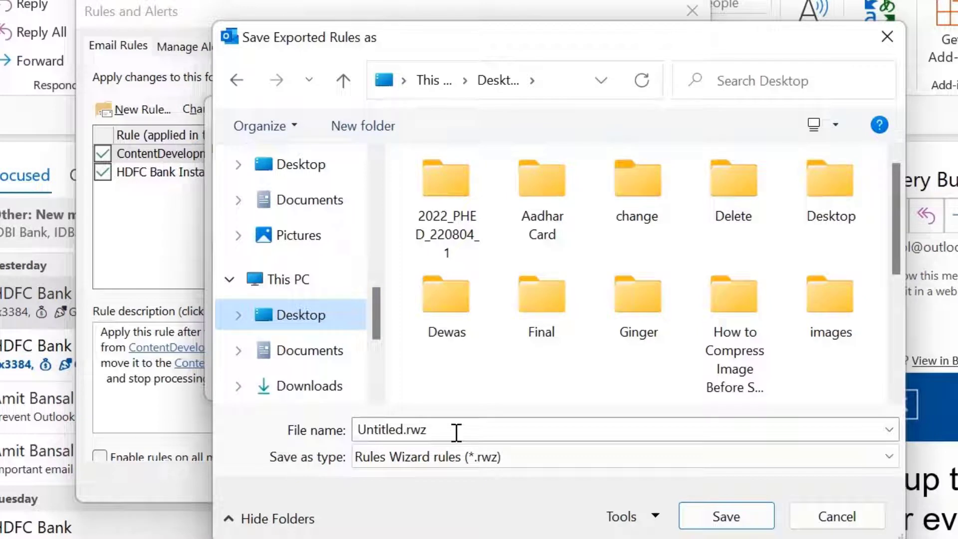
{"action": "left_click", "coordinate": [444, 434]}
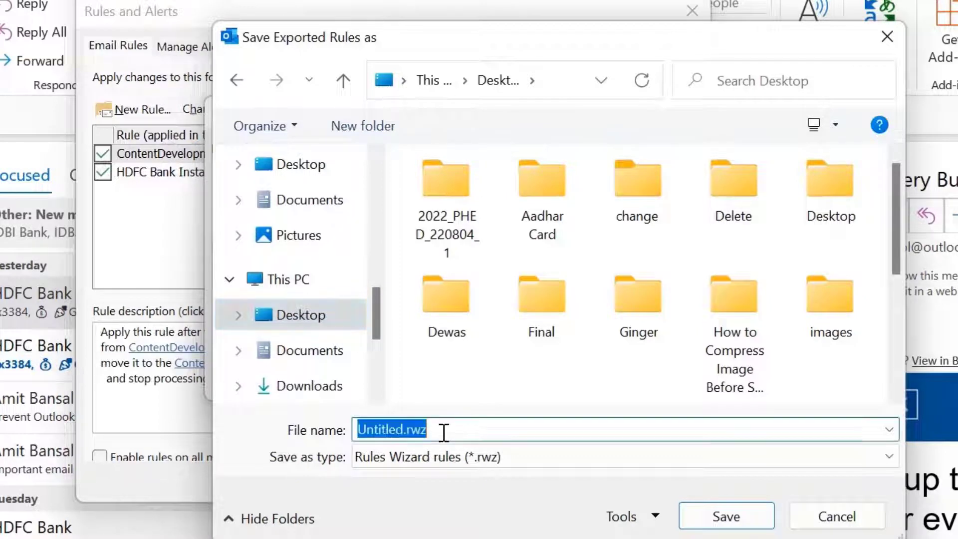
{"action": "type", "text": "R"}
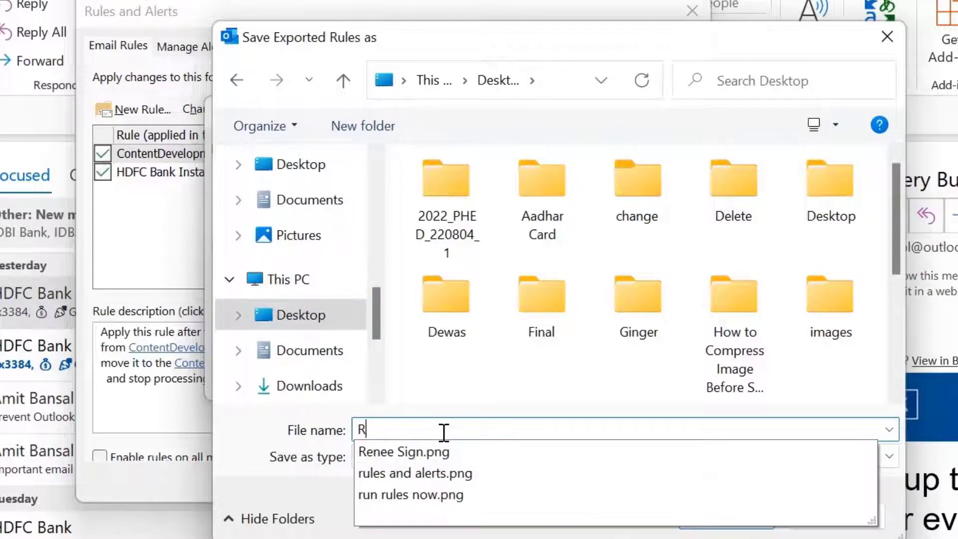
{"action": "type", "text": "ukl"}
{"action": "key", "text": "BackSpace"}
{"action": "key", "text": "BackSpace"}
{"action": "key", "text": "BackSpace"}
{"action": "type", "text": "les"}
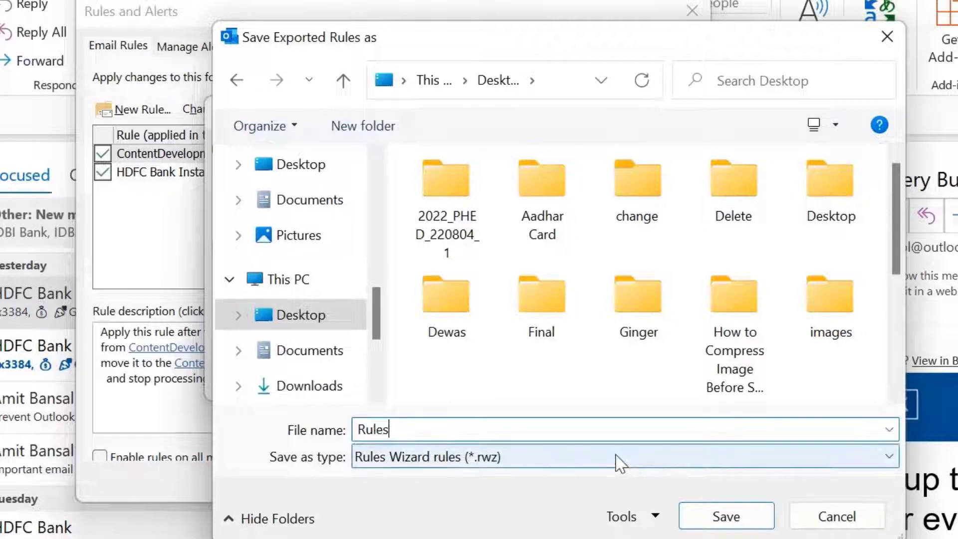
{"action": "left_click", "coordinate": [616, 460]}
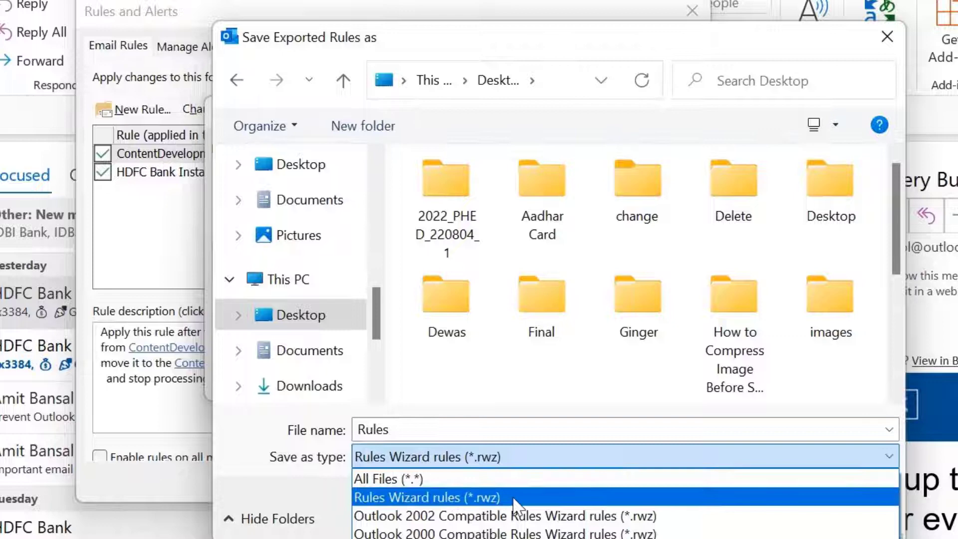
{"action": "left_click", "coordinate": [513, 496]}
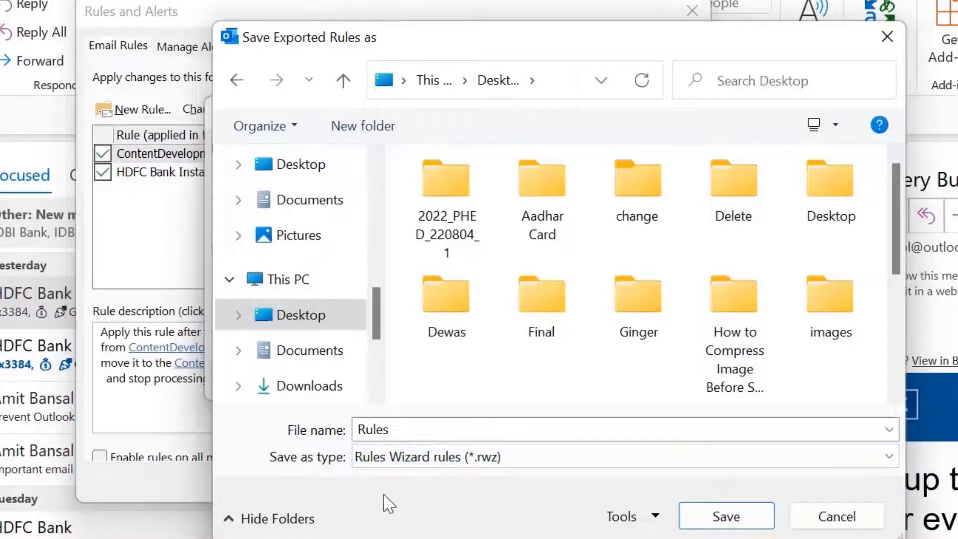
{"action": "left_click", "coordinate": [709, 519]}
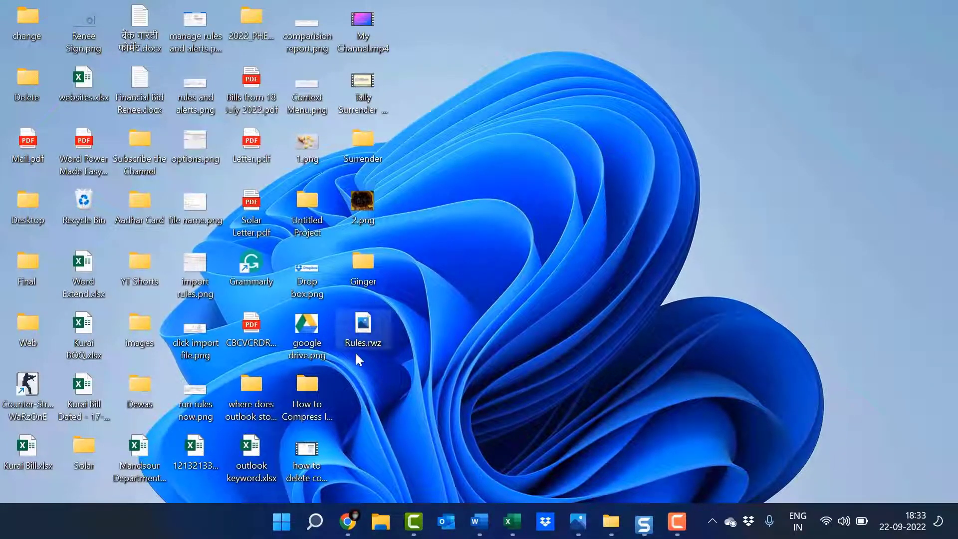
Restore the Outlook window from the taskbar after checking the desktop
{"action": "left_click", "coordinate": [448, 523]}
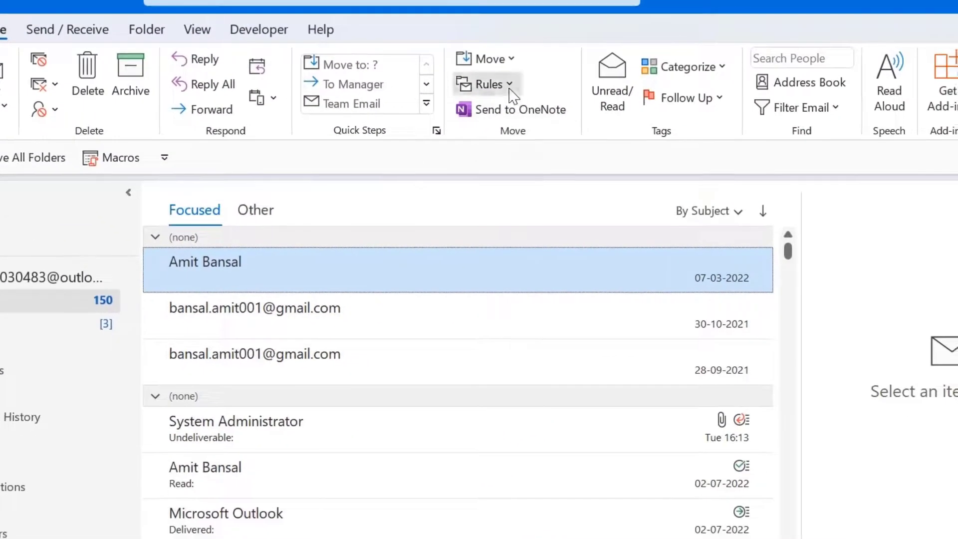
Open Rules and Alerts, switch to the other account's Inbox, and show Options
{"action": "left_click", "coordinate": [512, 95]}
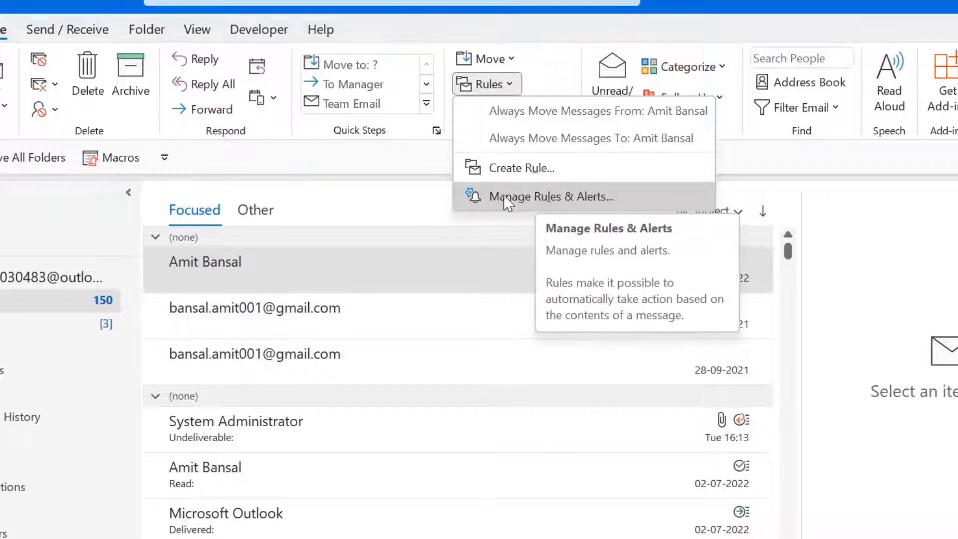
{"action": "left_click", "coordinate": [552, 196]}
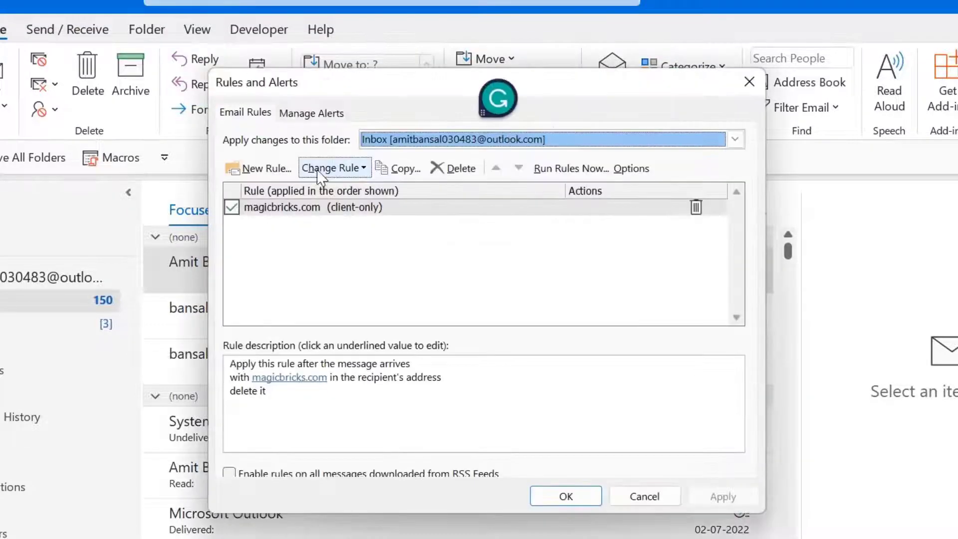
{"action": "left_click", "coordinate": [448, 146]}
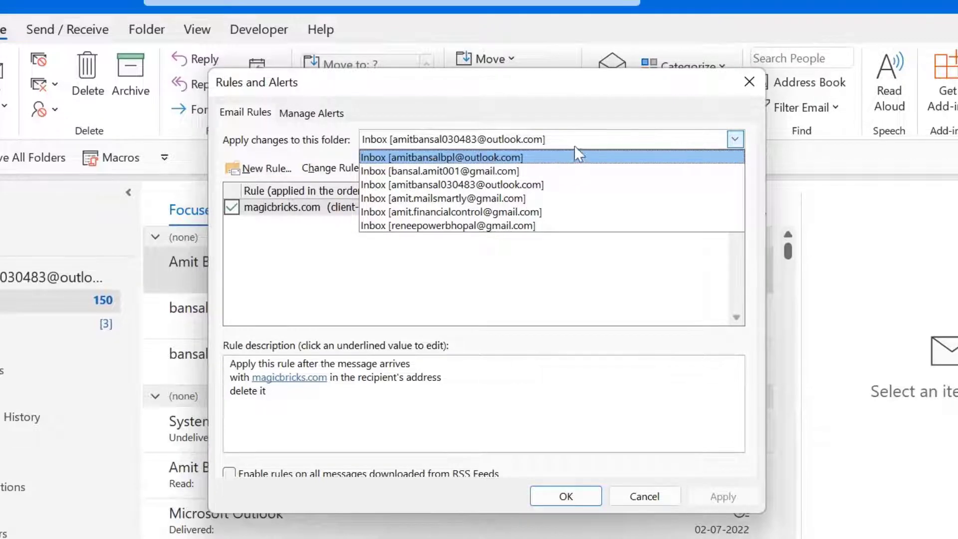
{"action": "left_click", "coordinate": [549, 157]}
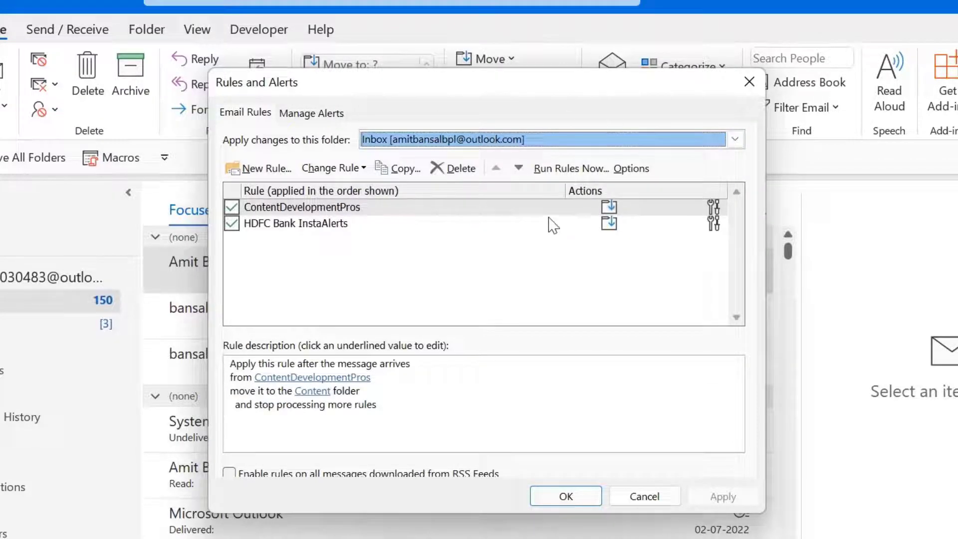
{"action": "left_click", "coordinate": [640, 170]}
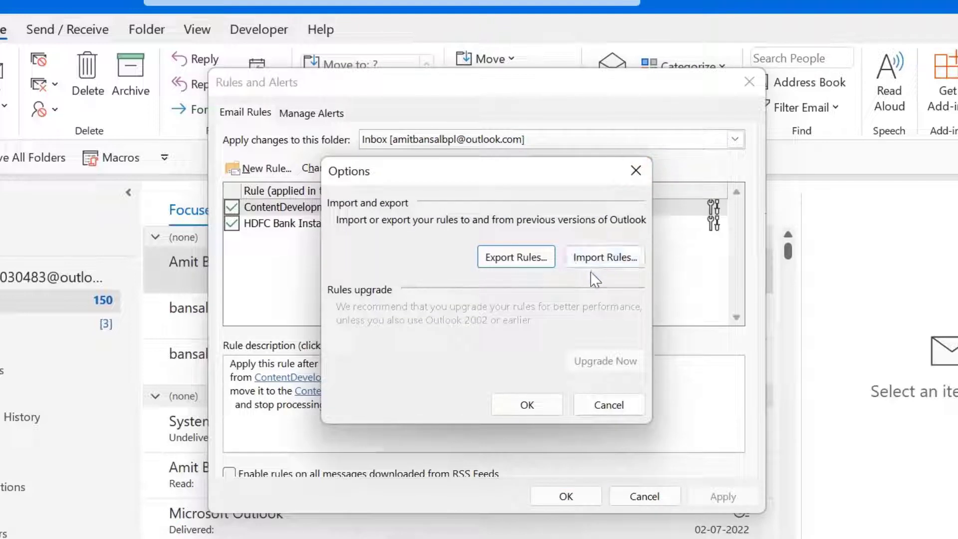
Import Rules.rwz from the Desktop and close the Options window with OK
{"action": "left_click", "coordinate": [610, 261]}
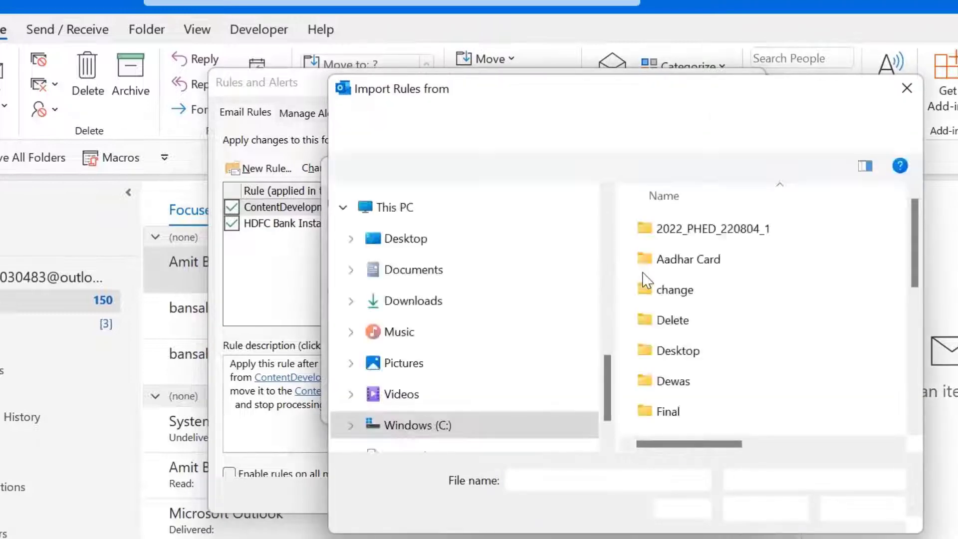
{"action": "scroll", "coordinate": [497, 341], "scroll_direction": "up", "scroll_amount": 2}
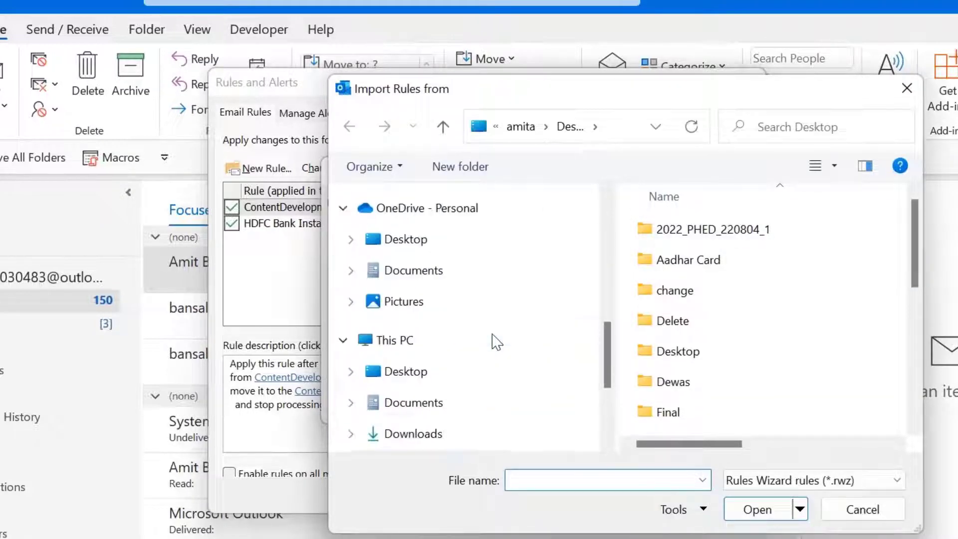
{"action": "scroll", "coordinate": [496, 340], "scroll_direction": "up", "scroll_amount": 2}
{"action": "scroll", "coordinate": [494, 341], "scroll_direction": "up", "scroll_amount": 2}
{"action": "scroll", "coordinate": [494, 341], "scroll_direction": "down", "scroll_amount": 2}
{"action": "scroll", "coordinate": [502, 330], "scroll_direction": "down", "scroll_amount": 1}
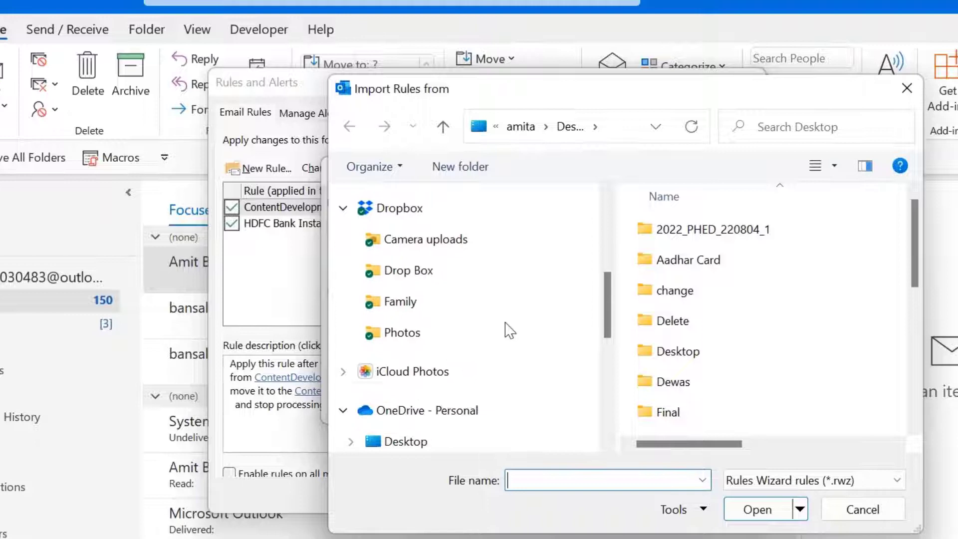
{"action": "scroll", "coordinate": [501, 329], "scroll_direction": "down", "scroll_amount": 2}
{"action": "scroll", "coordinate": [464, 333], "scroll_direction": "down", "scroll_amount": 1}
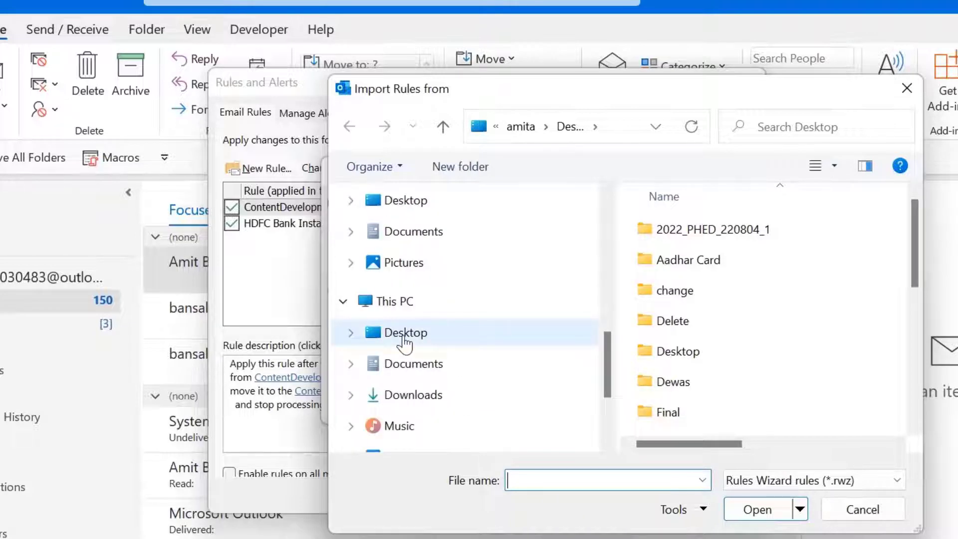
{"action": "left_click", "coordinate": [413, 335]}
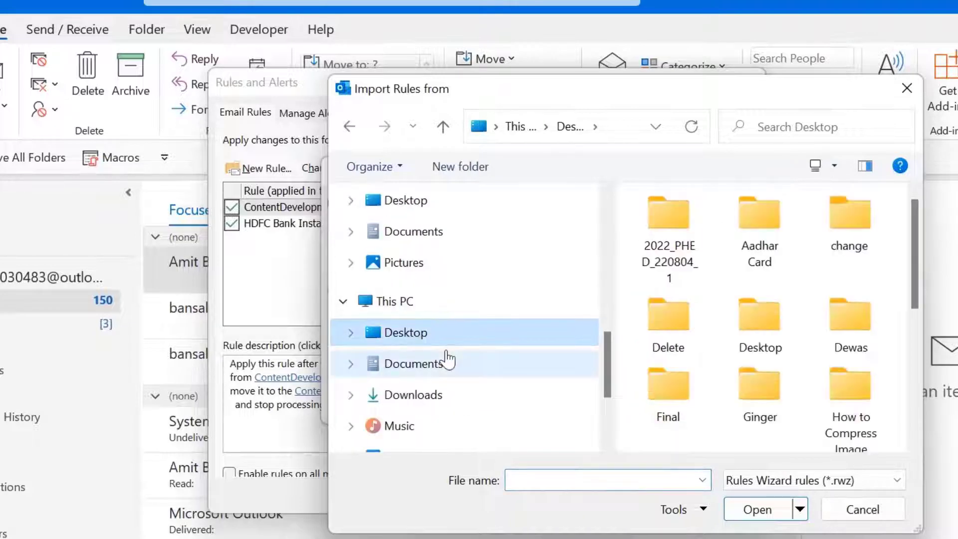
{"action": "scroll", "coordinate": [844, 357], "scroll_direction": "down", "scroll_amount": 2}
{"action": "scroll", "coordinate": [842, 352], "scroll_direction": "down", "scroll_amount": 1}
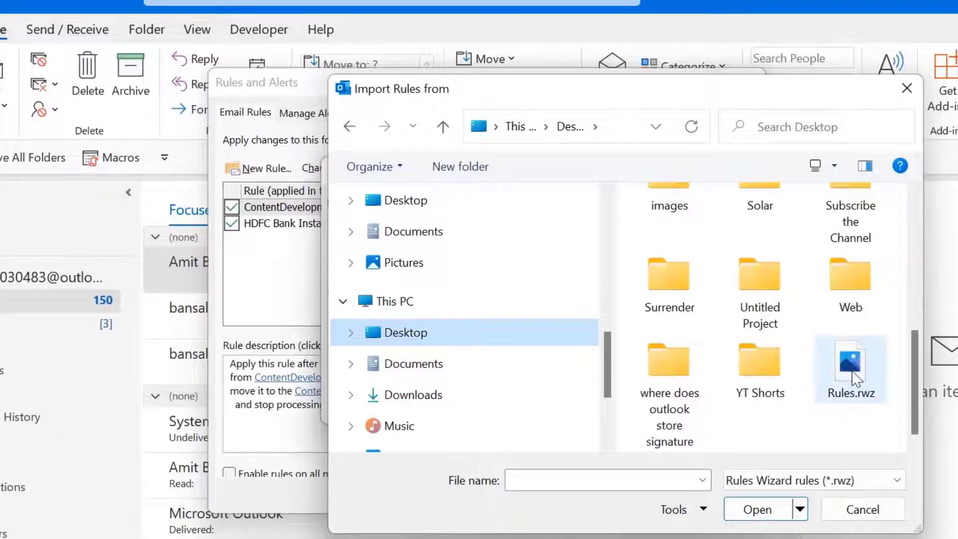
{"action": "left_click", "coordinate": [853, 374]}
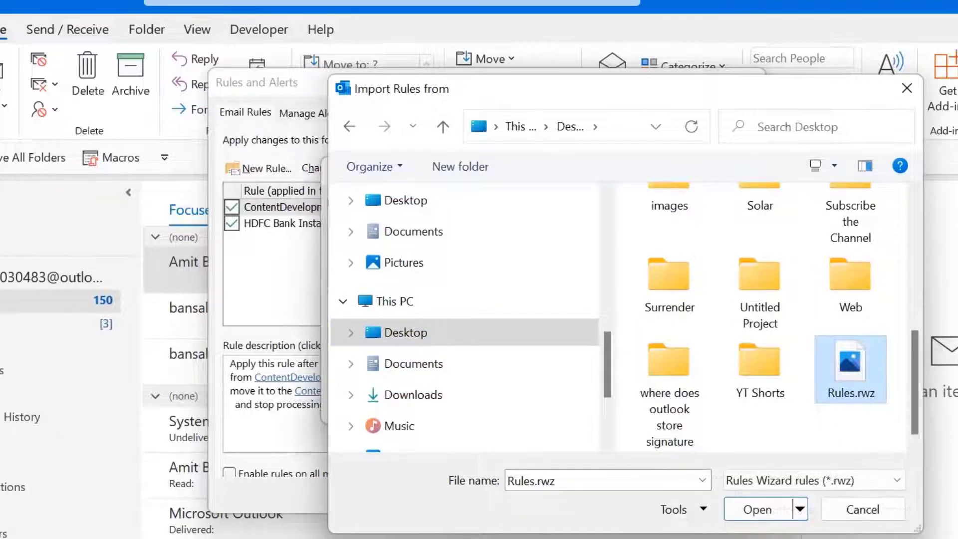
{"action": "left_click", "coordinate": [755, 516]}
{"action": "left_click", "coordinate": [524, 405]}
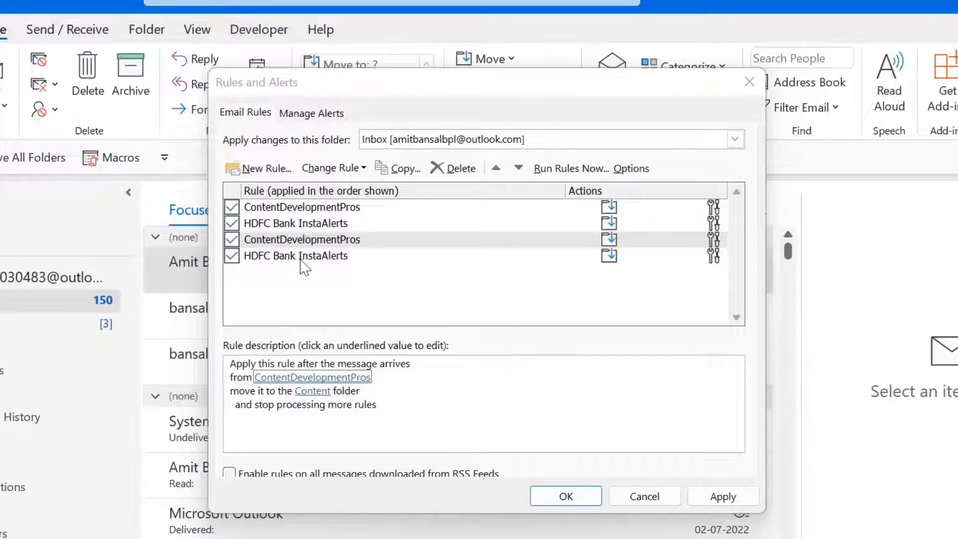
Confirm the four imported rules with OK and close Rules and Alerts
{"action": "left_click", "coordinate": [724, 497]}
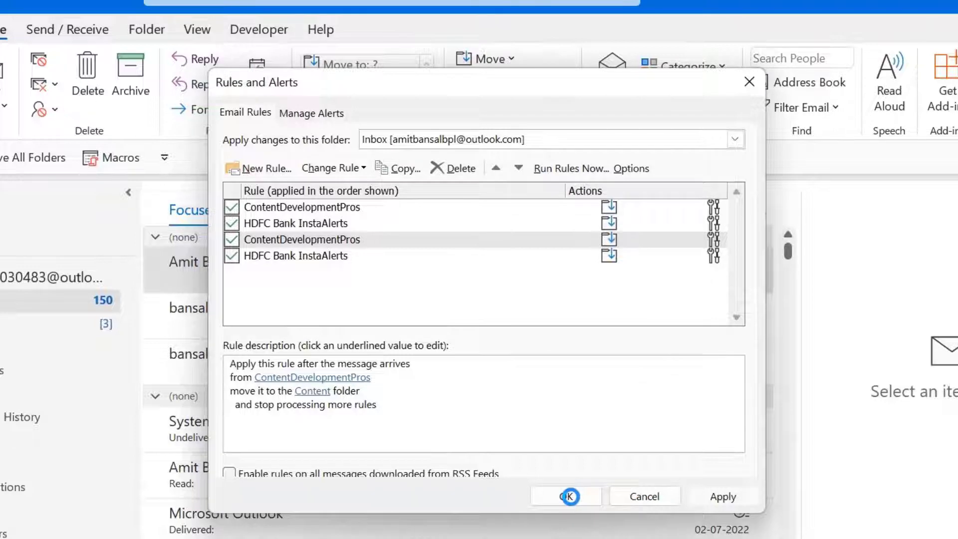
{"action": "left_click", "coordinate": [569, 496]}
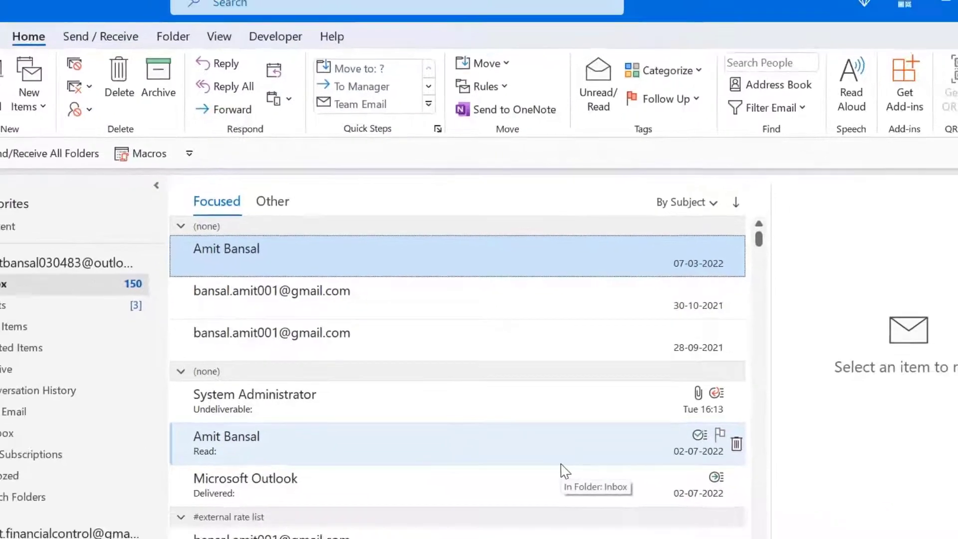